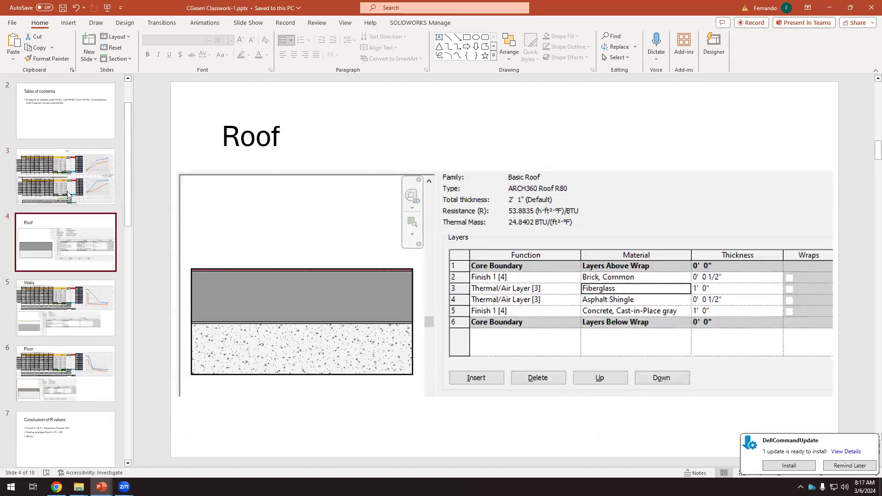
On the Conclusion of R values slide, add the bullet "No condensation risks." a few blank lines below Rfloor
{"action": "key", "text": "Up"}
{"action": "key", "text": "Down"}
{"action": "key", "text": "Down"}
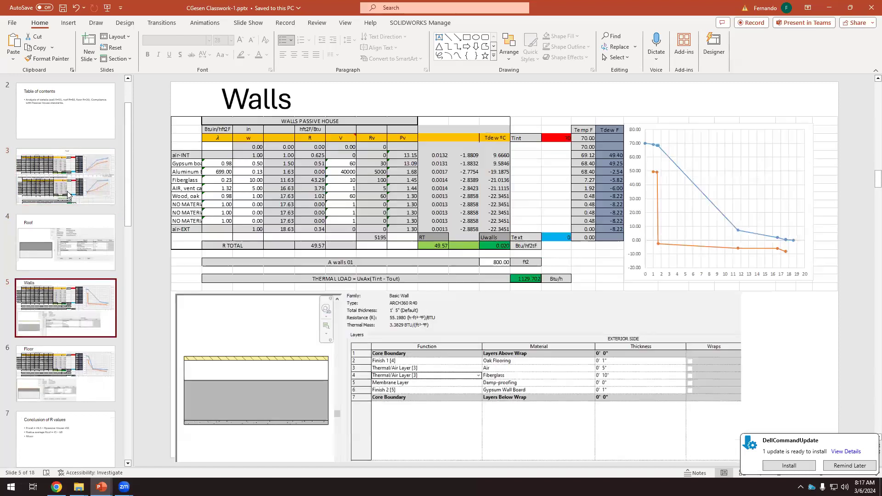
{"action": "key", "text": "Up"}
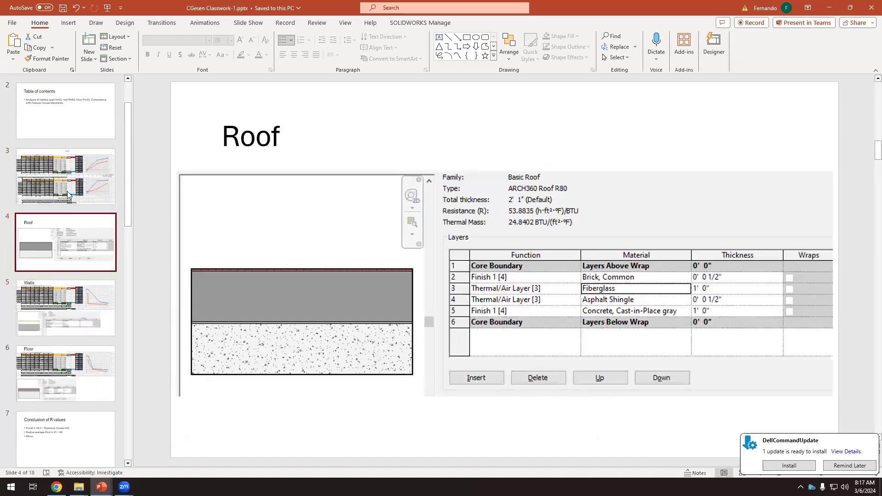
{"action": "left_click", "coordinate": [73, 427]}
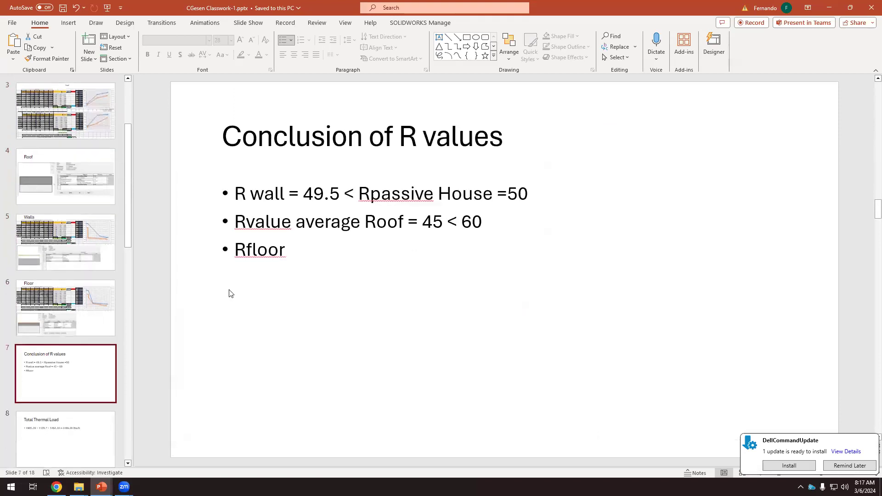
{"action": "left_click", "coordinate": [306, 253]}
{"action": "key", "text": "Return"}
{"action": "key", "text": "Return"}
{"action": "key", "text": "Return"}
{"action": "type", "text": "No condens"}
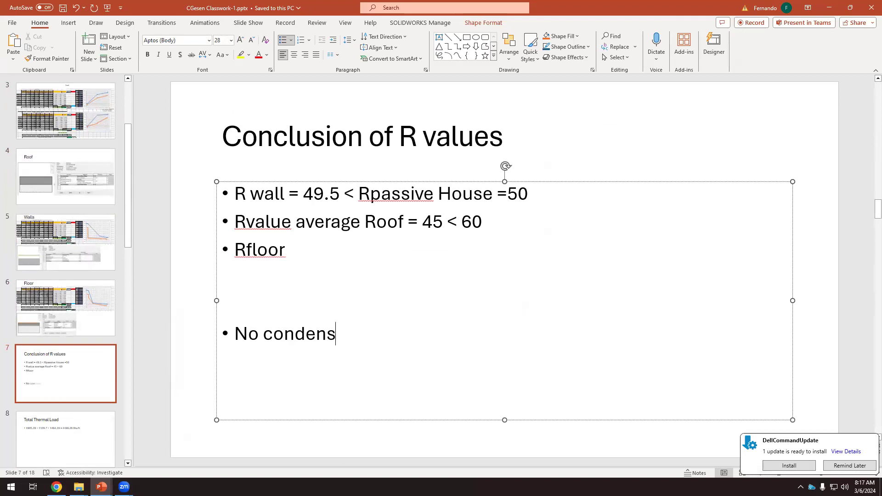
{"action": "type", "text": "ation risks."}
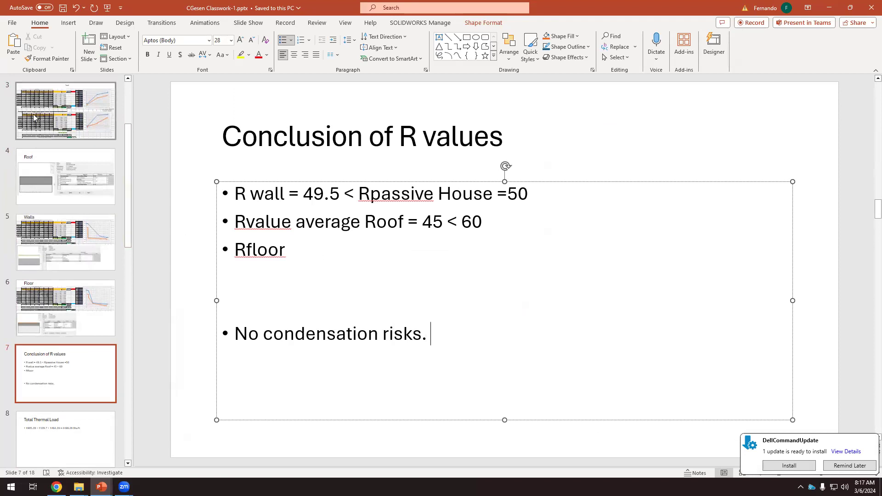
Switch to Excel and open the workbook "2024_01_31_ASHRAE Dew Point vent (1).xlsx" from the Downloads folder
{"action": "left_click", "coordinate": [50, 121]}
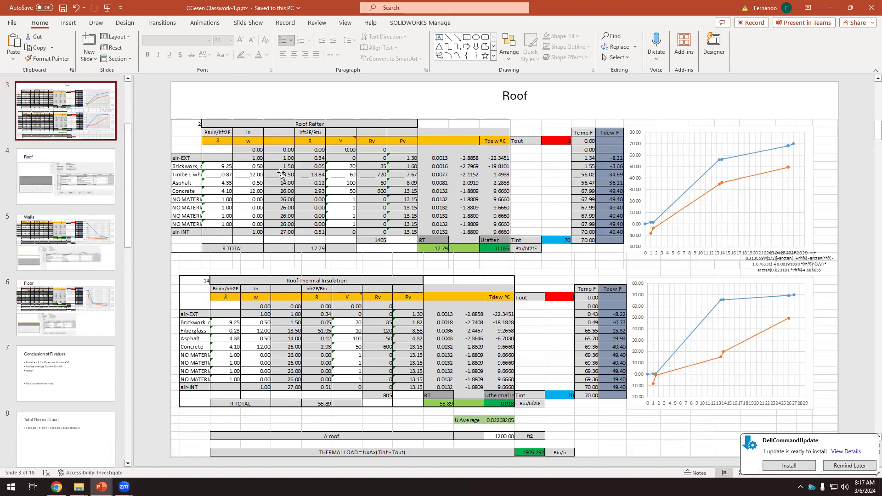
{"action": "left_click", "coordinate": [378, 147]}
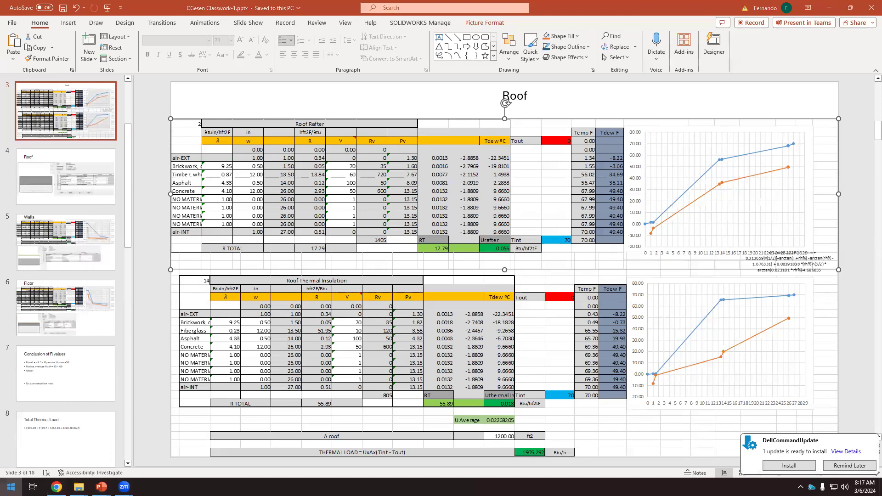
{"action": "left_click", "coordinate": [11, 487]}
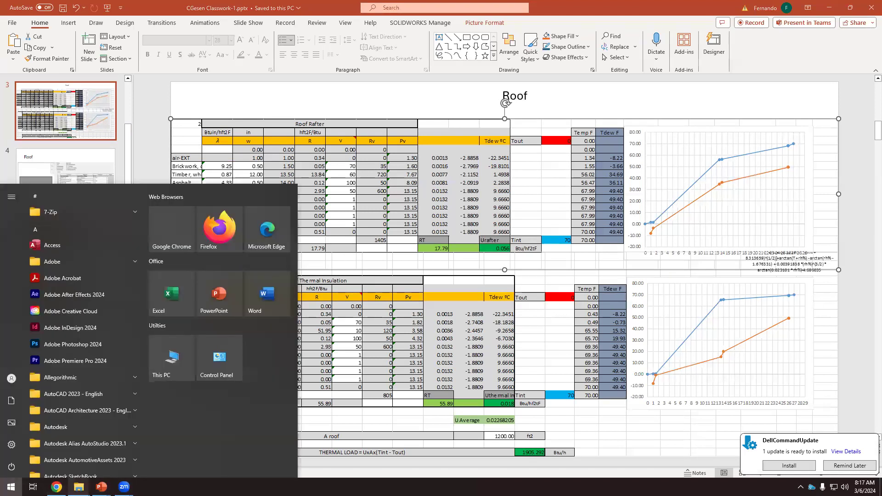
{"action": "left_click", "coordinate": [172, 295]}
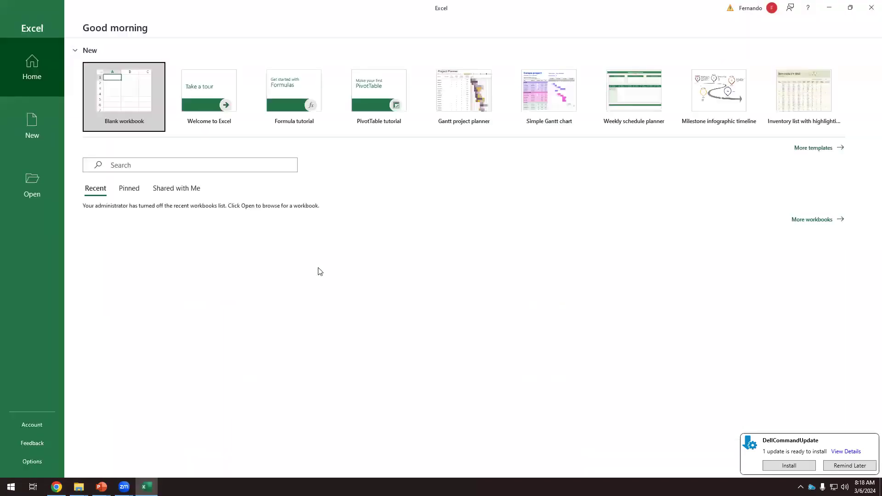
{"action": "left_click", "coordinate": [34, 174]}
{"action": "left_click", "coordinate": [119, 162]}
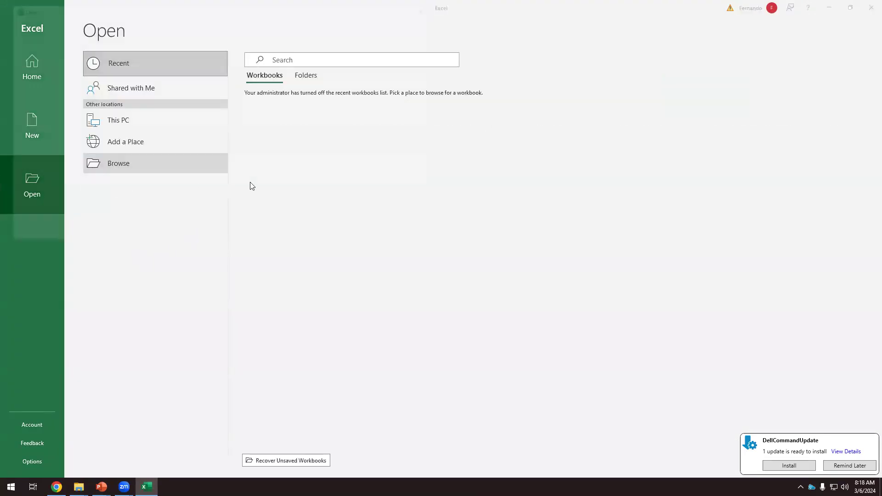
{"action": "left_click", "coordinate": [50, 80]}
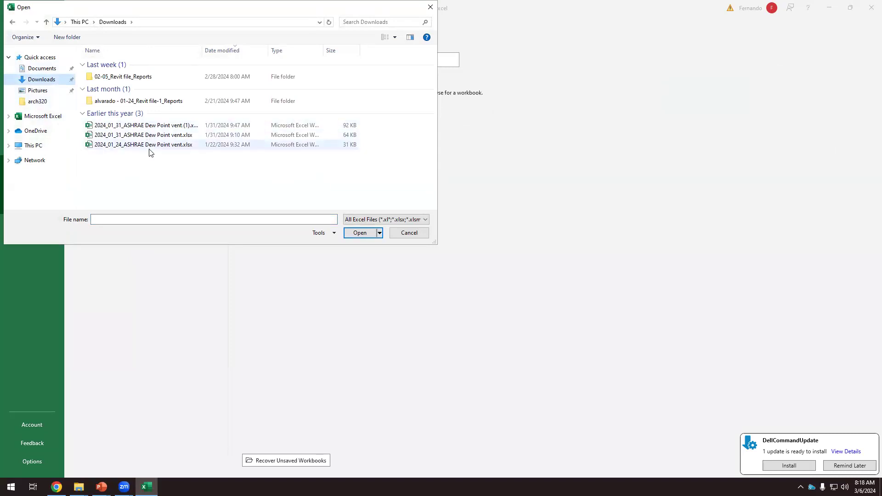
{"action": "left_click", "coordinate": [151, 125]}
{"action": "double_click", "coordinate": [150, 126]}
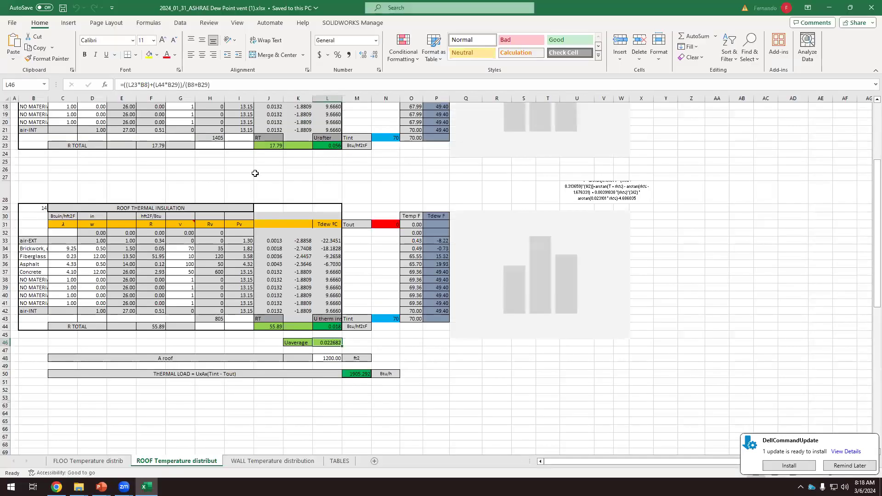
Examine the roof tables and the layer materials from air-INT to Wood, oak in the first Walls Passive House table
{"action": "scroll", "coordinate": [317, 284], "scroll_direction": "up", "scroll_amount": 2}
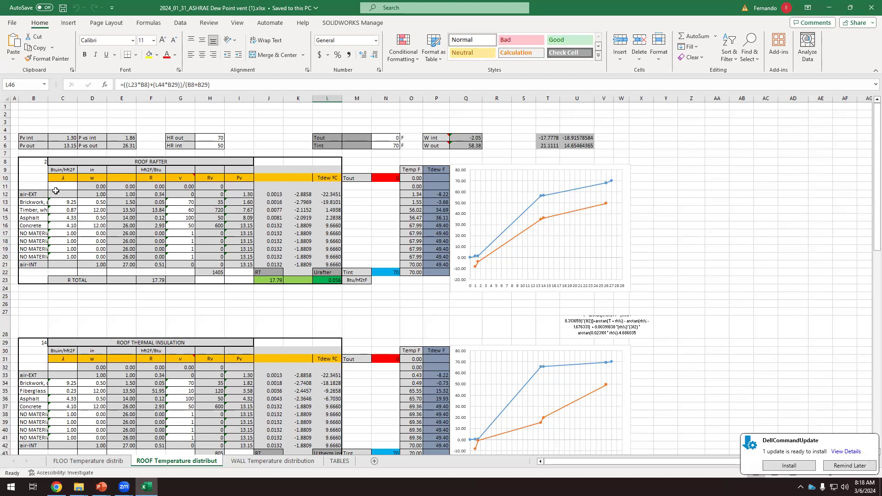
{"action": "scroll", "coordinate": [90, 282], "scroll_direction": "down", "scroll_amount": 3}
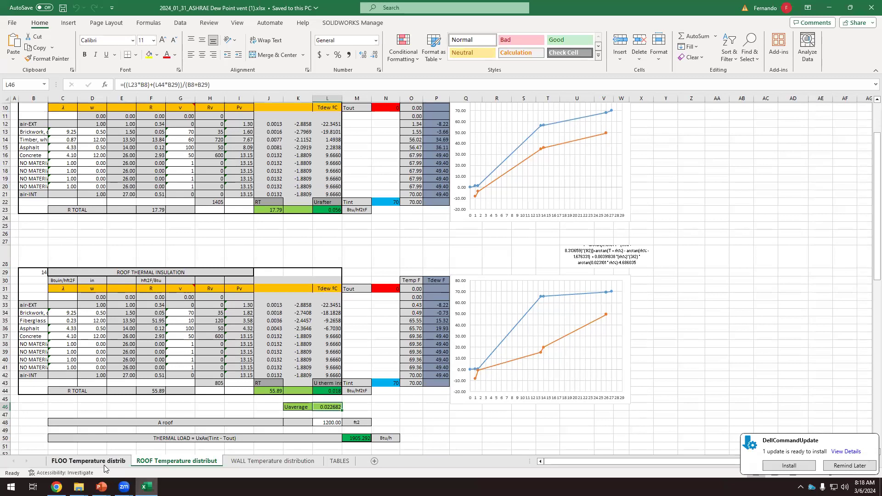
{"action": "left_click", "coordinate": [254, 465]}
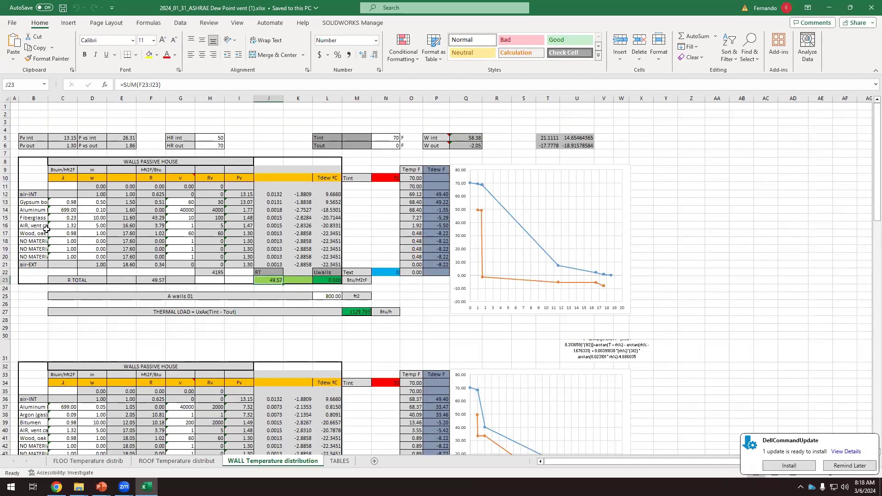
{"action": "left_click", "coordinate": [34, 194]}
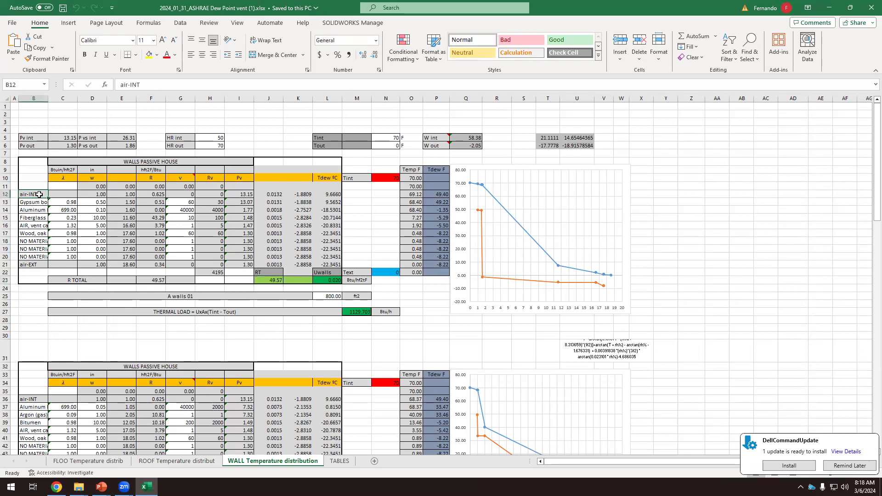
{"action": "left_click", "coordinate": [38, 202]}
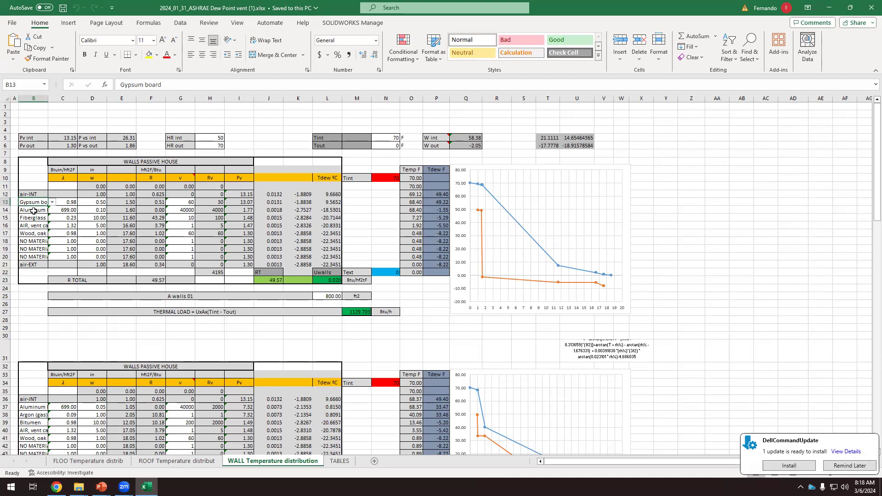
{"action": "left_click", "coordinate": [36, 210]}
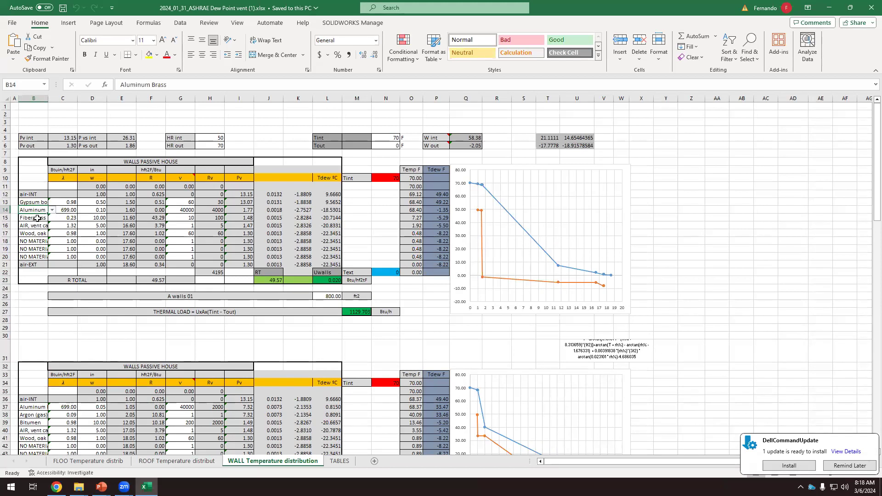
{"action": "left_click", "coordinate": [37, 219]}
{"action": "left_click", "coordinate": [36, 225]}
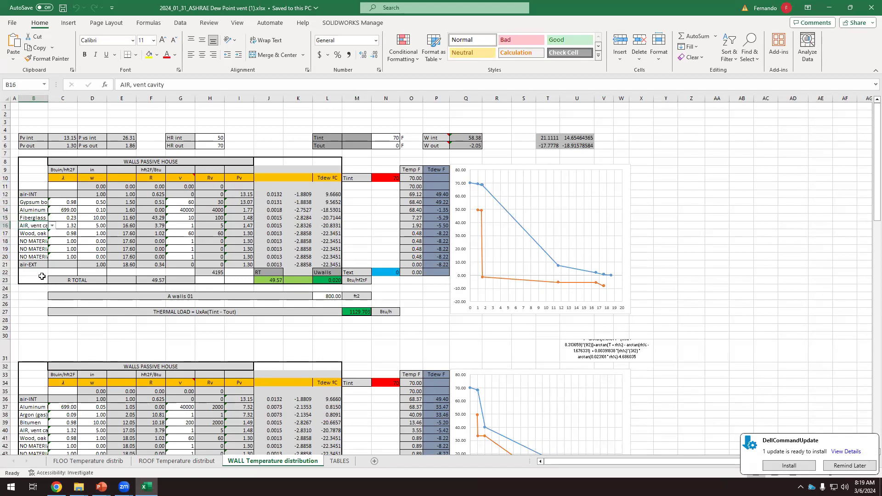
{"action": "left_click", "coordinate": [37, 235]}
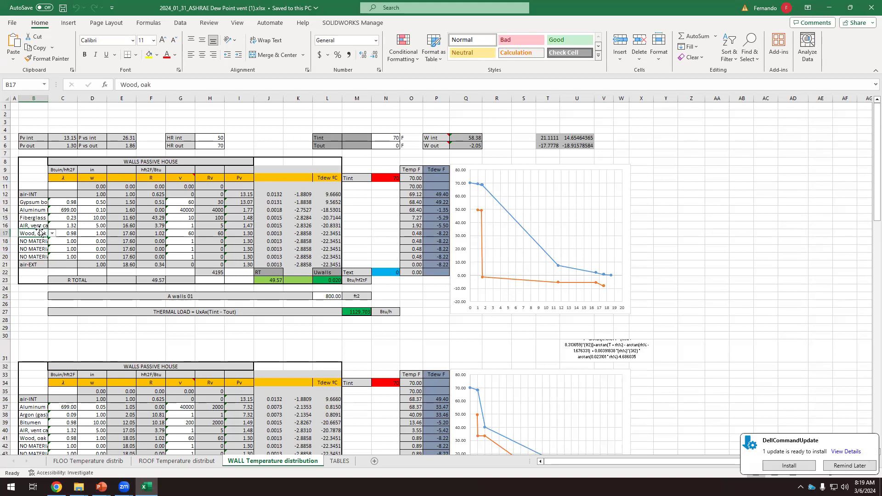
Set the thickness of the aluminum layer in D14 of the first wall table to 0
{"action": "left_click", "coordinate": [95, 212]}
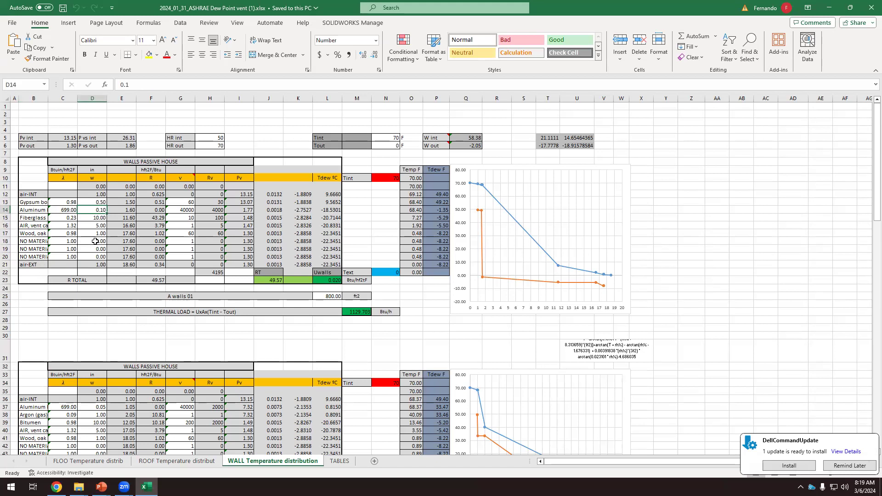
{"action": "type", "text": "0"}
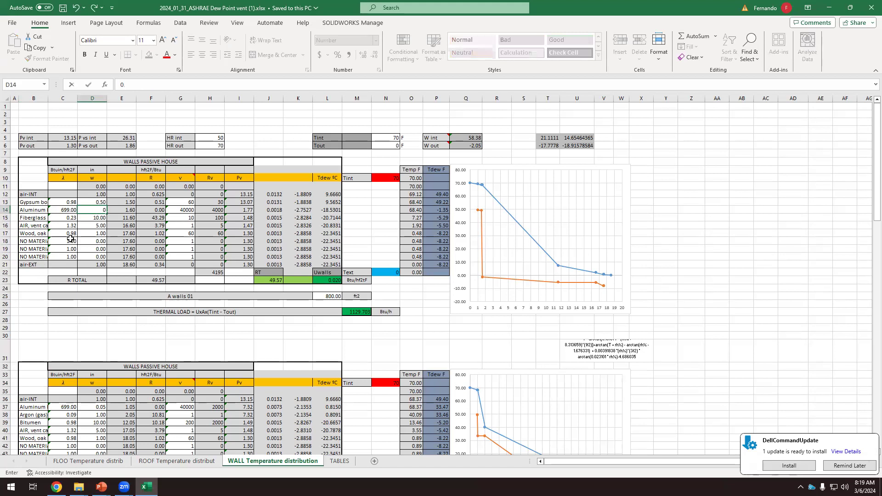
{"action": "left_click", "coordinate": [151, 241]}
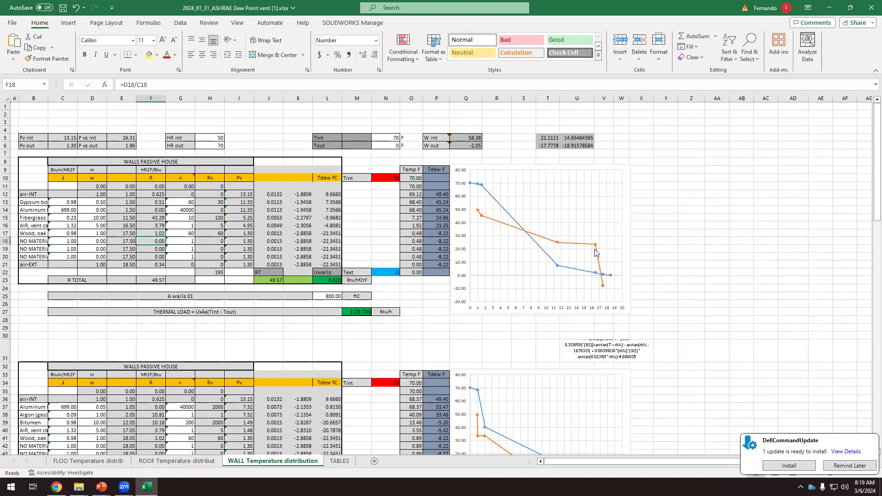
Restore the aluminum layer between the gypsum board and fiberglass by setting its thickness in D14 to 0.1
{"action": "left_click", "coordinate": [102, 210]}
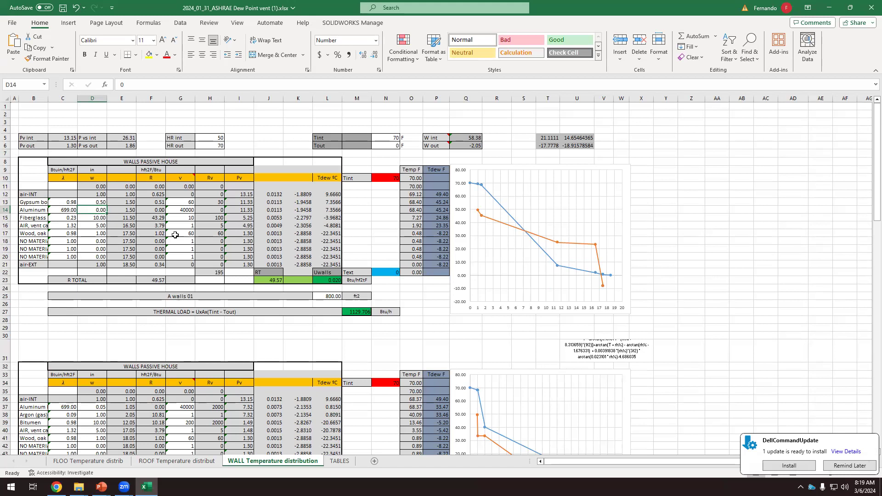
{"action": "mouse_move", "coordinate": [188, 177]}
{"action": "type", "text": ".1"}
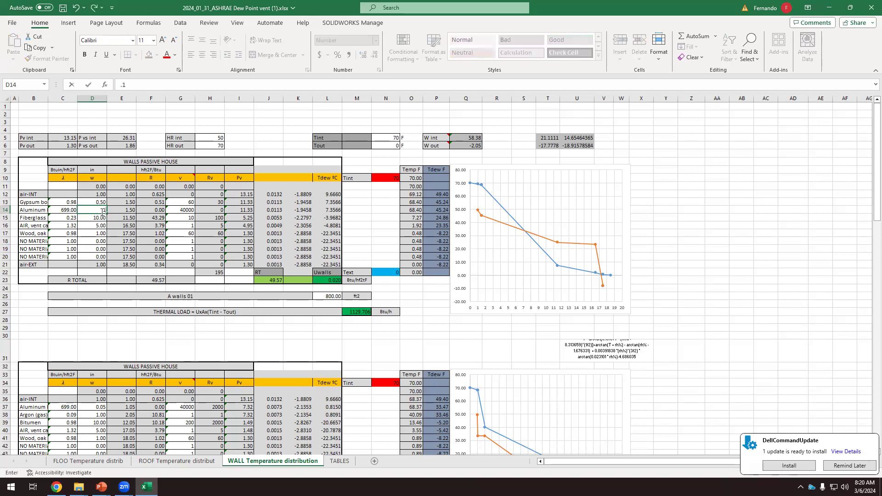
{"action": "left_click", "coordinate": [131, 232]}
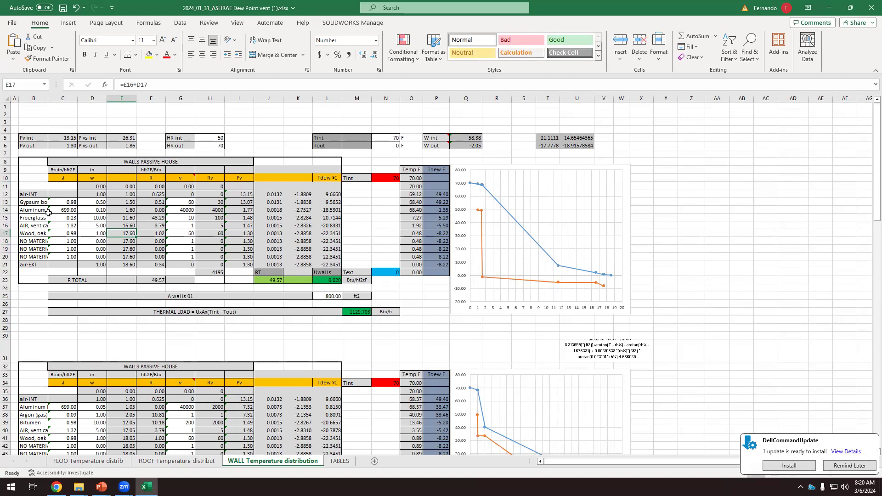
Take the aluminum layer on the interior side out of the wall by setting its thickness in D14 to 0
{"action": "left_click", "coordinate": [102, 210]}
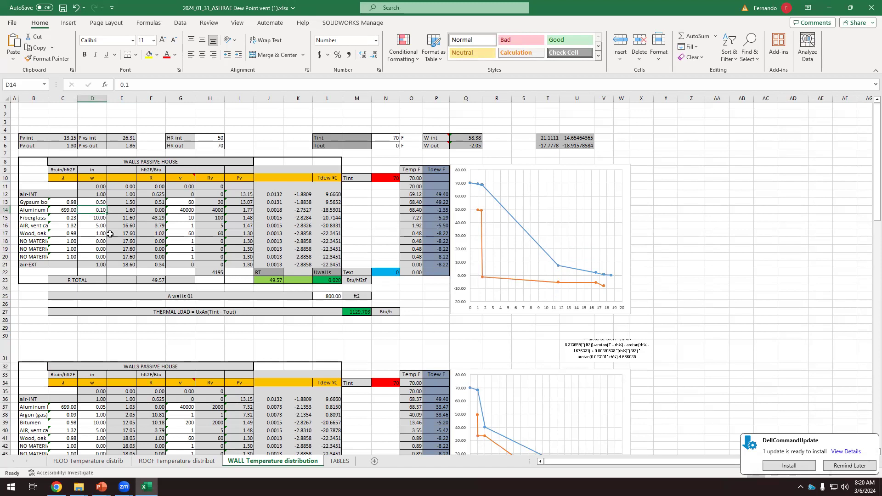
{"action": "type", "text": "0"}
{"action": "left_click", "coordinate": [96, 233]}
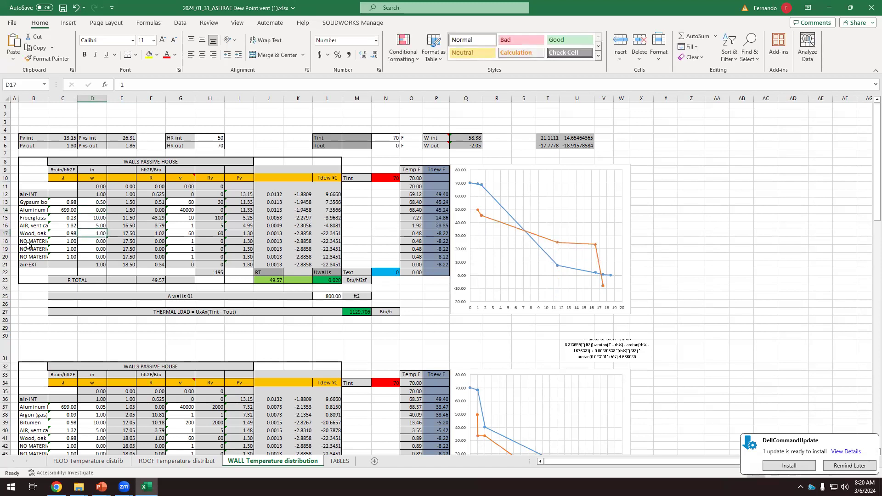
{"action": "left_click", "coordinate": [29, 242]}
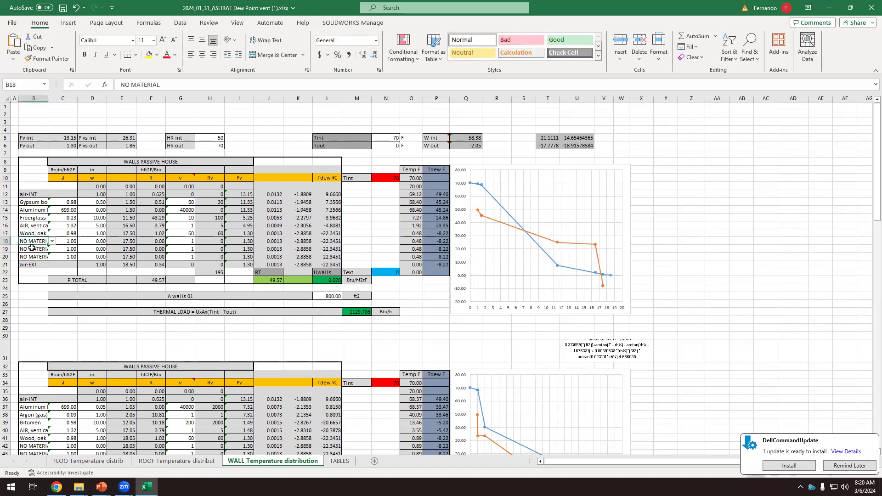
{"action": "type", "text": "Al"}
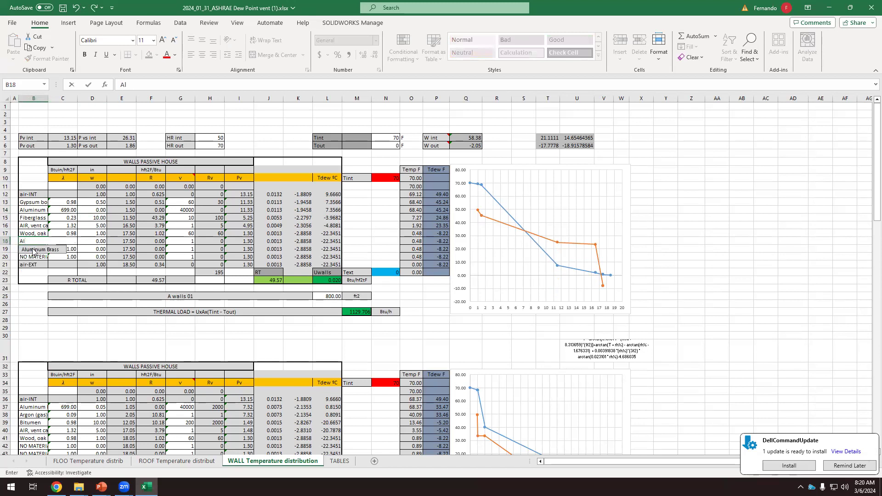
{"action": "key", "text": "Escape"}
{"action": "key", "text": "ctrl+z"}
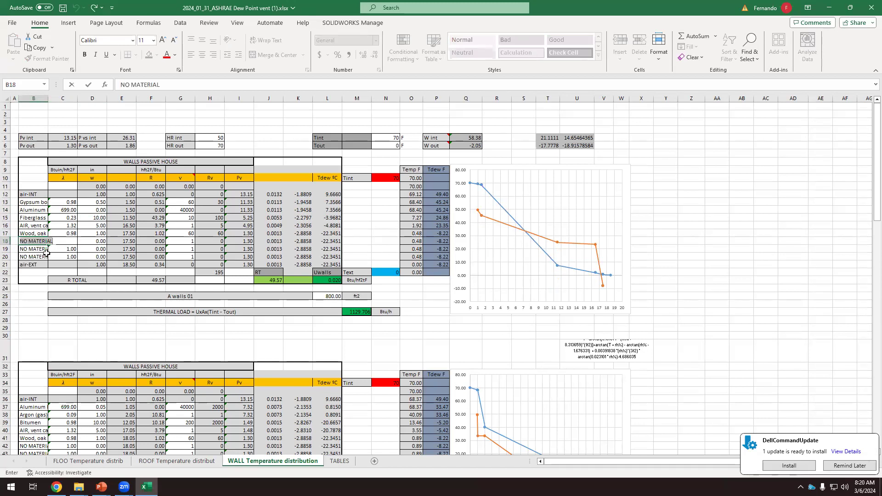
{"action": "key", "text": "Escape"}
Assign Aluminum Brass to the unused layer below Wood, oak in row 18 and set its thickness to 0.1
{"action": "left_click", "coordinate": [53, 242]}
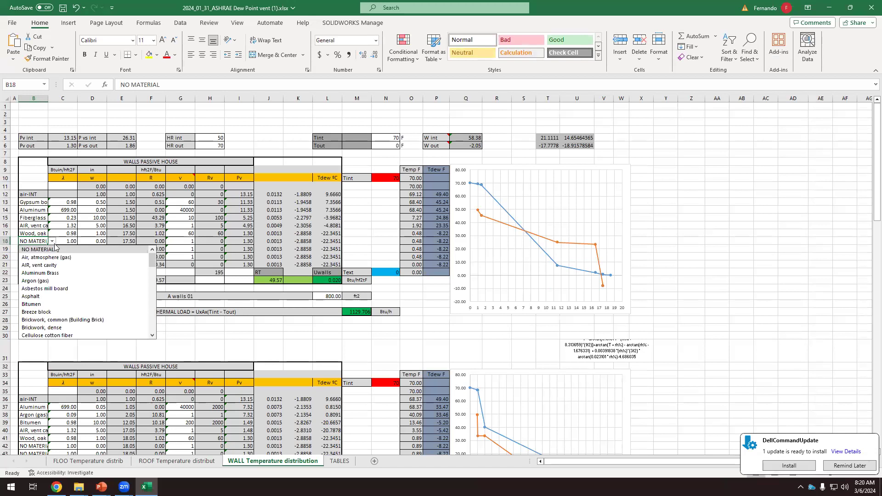
{"action": "left_click", "coordinate": [41, 273]}
{"action": "left_click", "coordinate": [97, 242]}
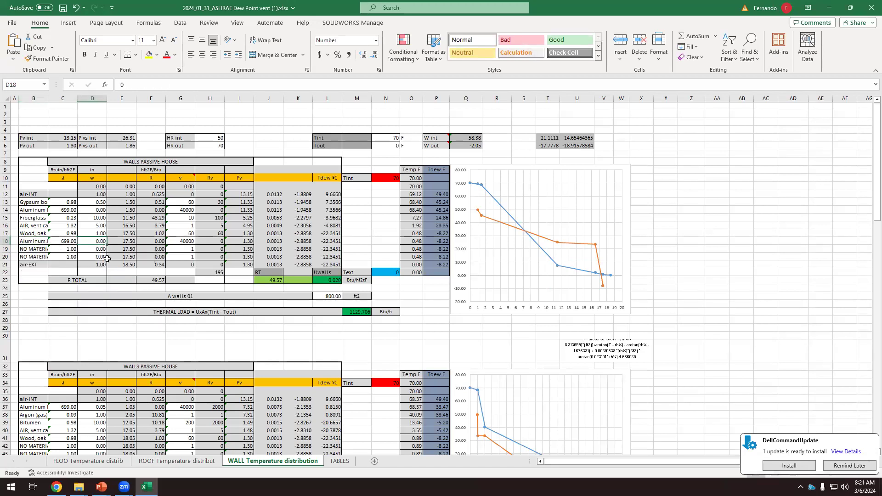
{"action": "type", "text": ".10"}
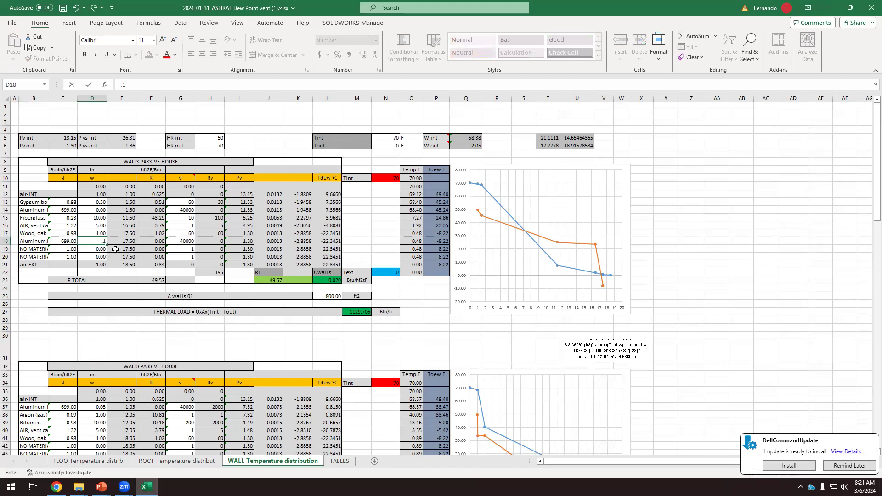
{"action": "left_click", "coordinate": [127, 248]}
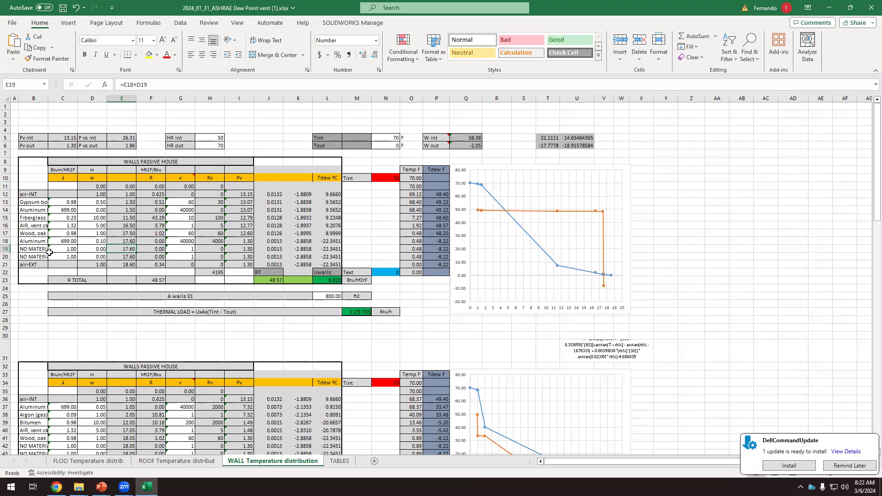
Move the aluminum barrier back to the interior side of the first wall by setting its thickness to 0 in D18 and 0.1 in D14
{"action": "left_click", "coordinate": [95, 240]}
{"action": "type", "text": "0"}
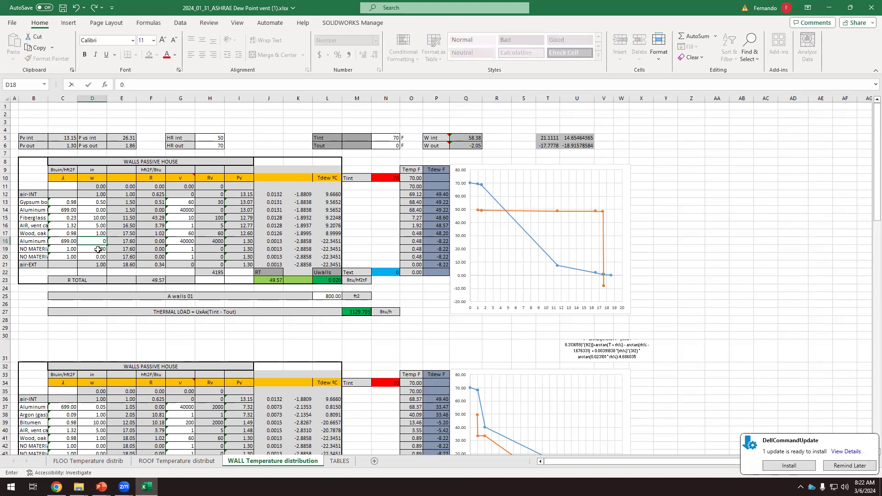
{"action": "left_click", "coordinate": [100, 208]}
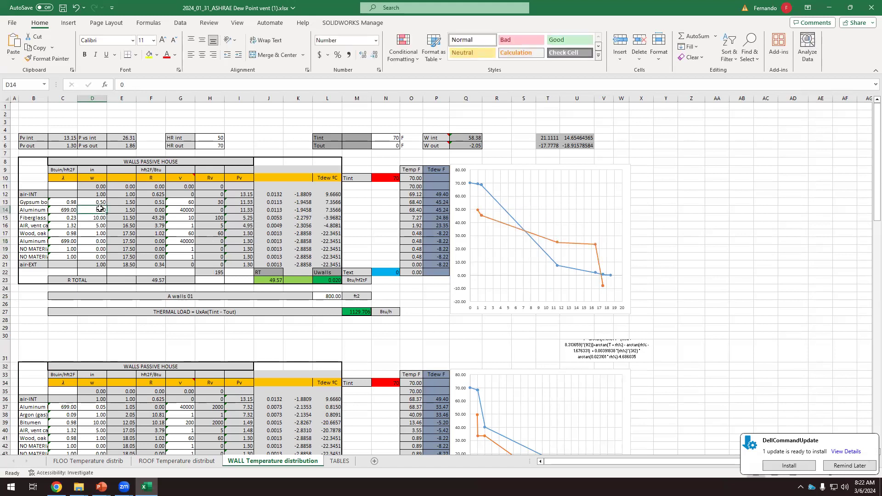
{"action": "type", "text": "0.1"}
{"action": "left_click", "coordinate": [217, 255]}
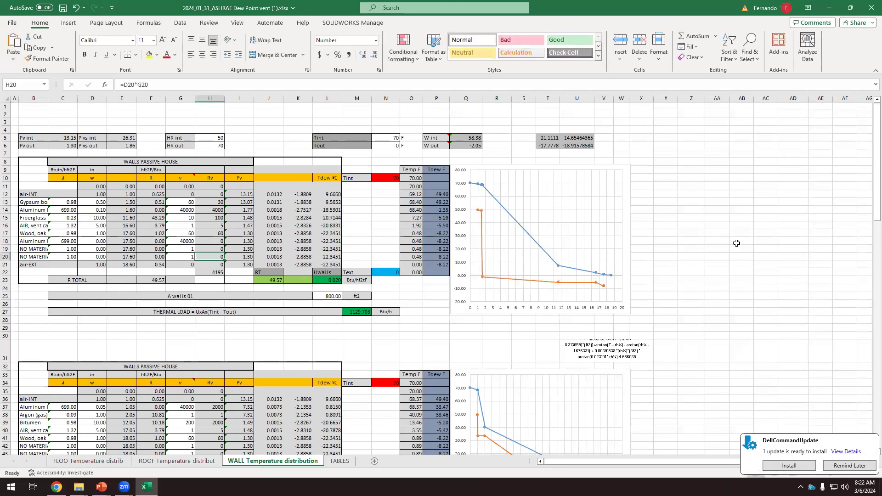
Remove the aluminum layer between the gypsum board and fiberglass by setting its thickness in D14 to 0
{"action": "left_click", "coordinate": [99, 211]}
{"action": "type", "text": "0."}
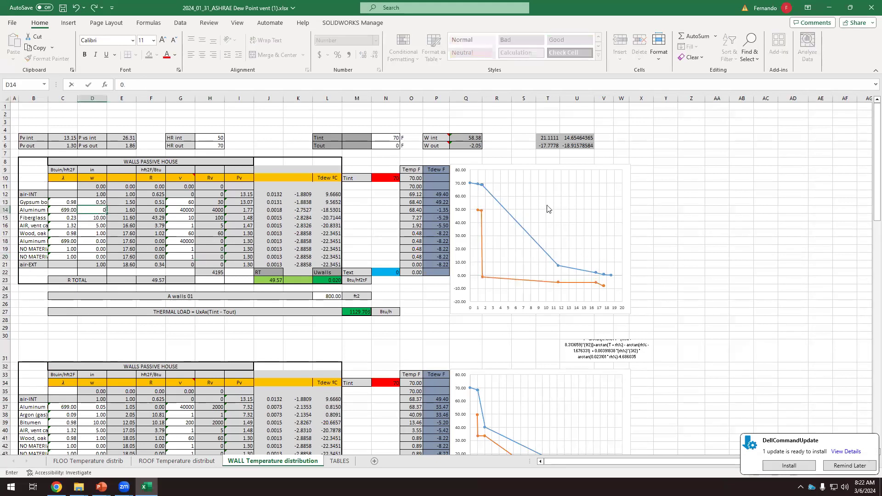
{"action": "left_click", "coordinate": [547, 206]}
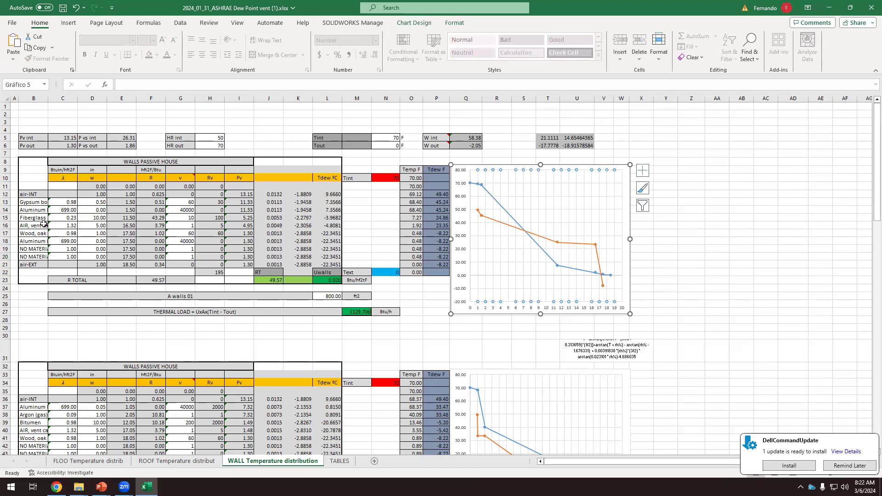
{"action": "mouse_move", "coordinate": [549, 243]}
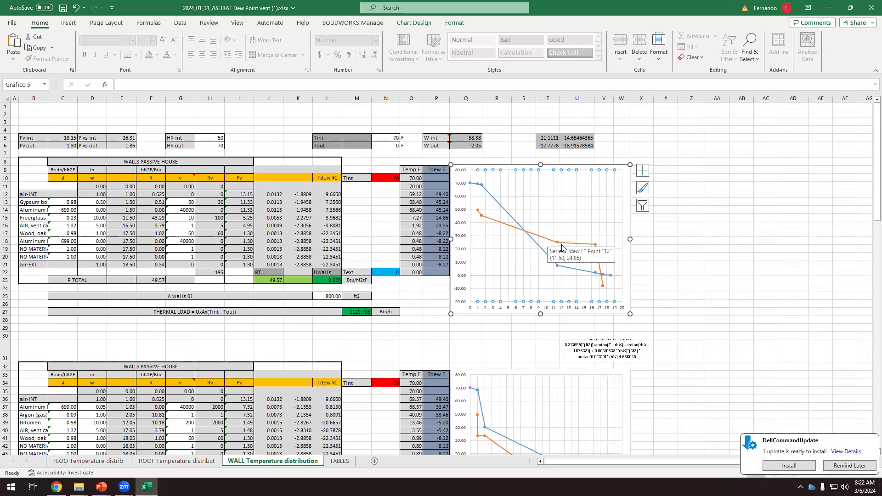
Replace the Fiberglass insulation in B15 of the first wall table with Polystyrene, extruded, XPS
{"action": "left_click", "coordinate": [40, 218]}
{"action": "left_click", "coordinate": [52, 219]}
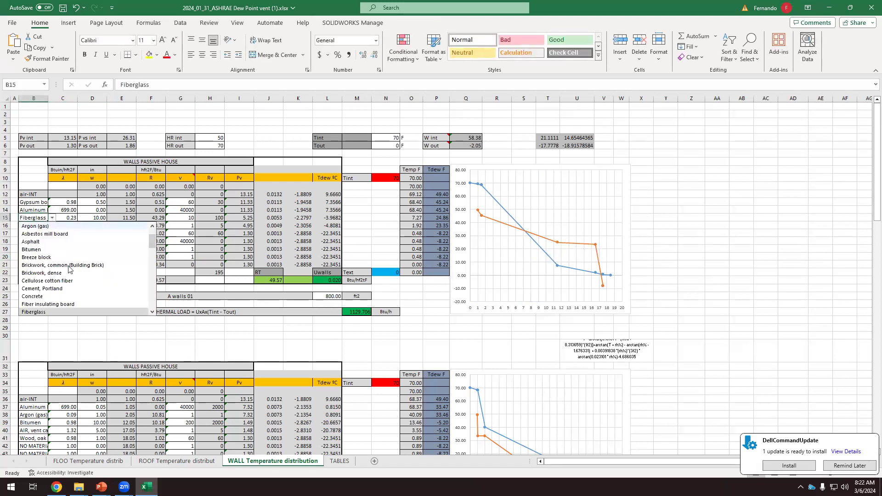
{"action": "scroll", "coordinate": [76, 280], "scroll_direction": "down", "scroll_amount": 3}
{"action": "scroll", "coordinate": [75, 281], "scroll_direction": "down", "scroll_amount": 6}
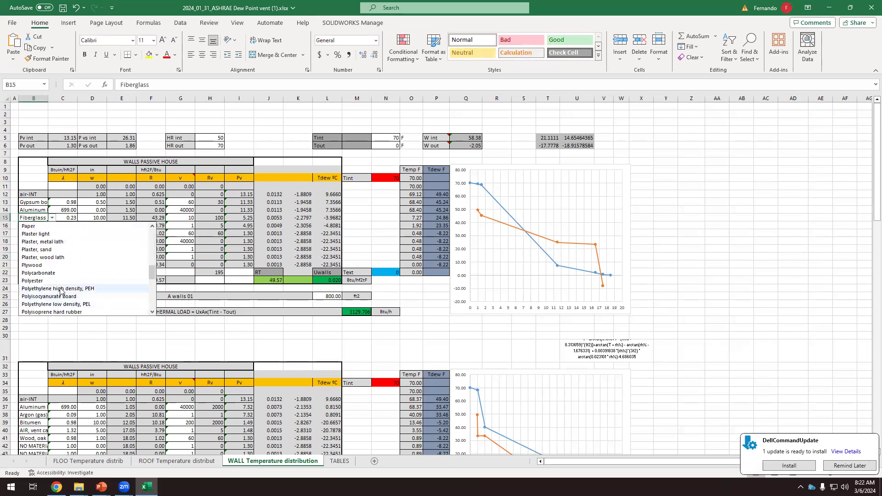
{"action": "scroll", "coordinate": [55, 307], "scroll_direction": "down", "scroll_amount": 1}
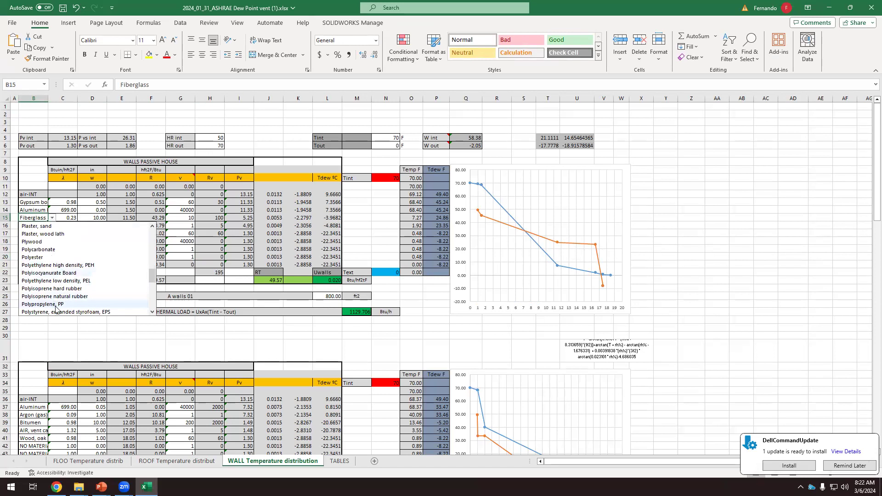
{"action": "scroll", "coordinate": [56, 308], "scroll_direction": "down", "scroll_amount": 1}
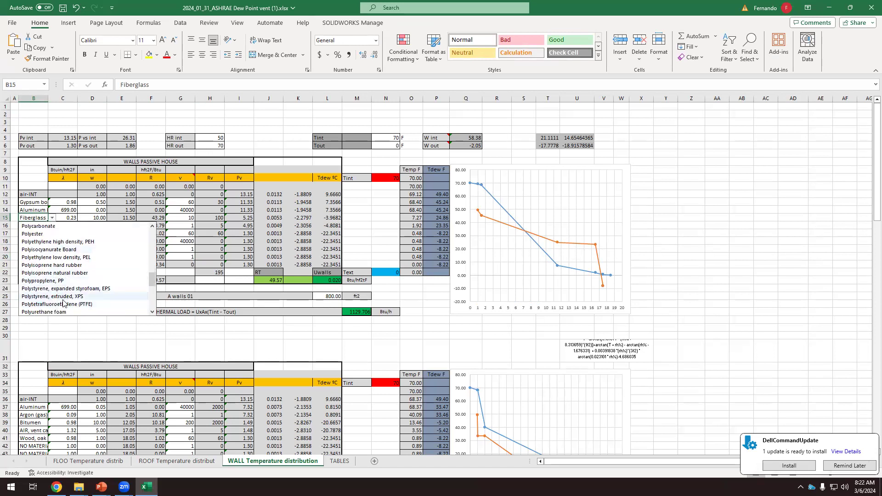
{"action": "left_click", "coordinate": [64, 297]}
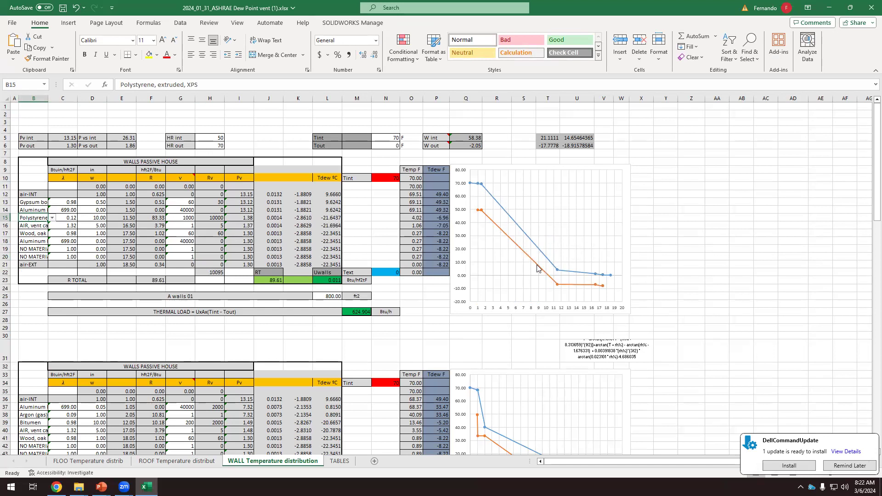
{"action": "mouse_move", "coordinate": [558, 287]}
Try an aluminum layer on the interior side of the polystyrene by setting its thickness in D14 to .1
{"action": "left_click", "coordinate": [91, 209]}
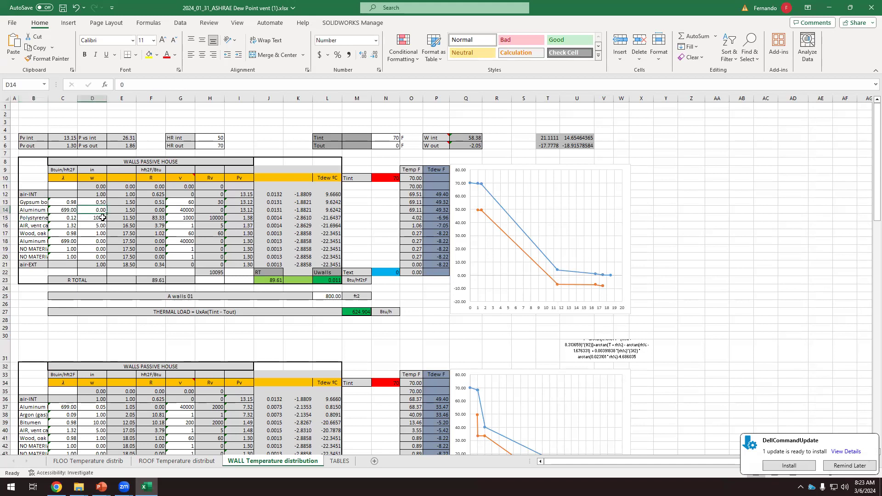
{"action": "type", "text": ".10"}
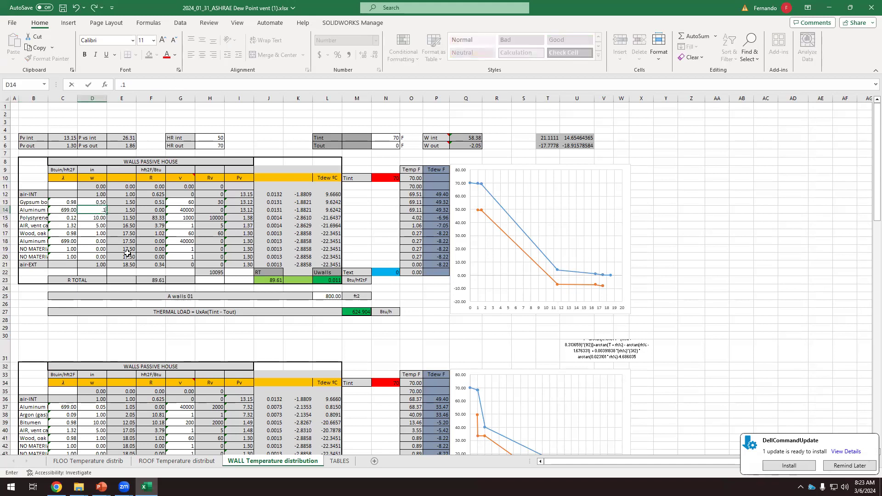
{"action": "left_click", "coordinate": [124, 248]}
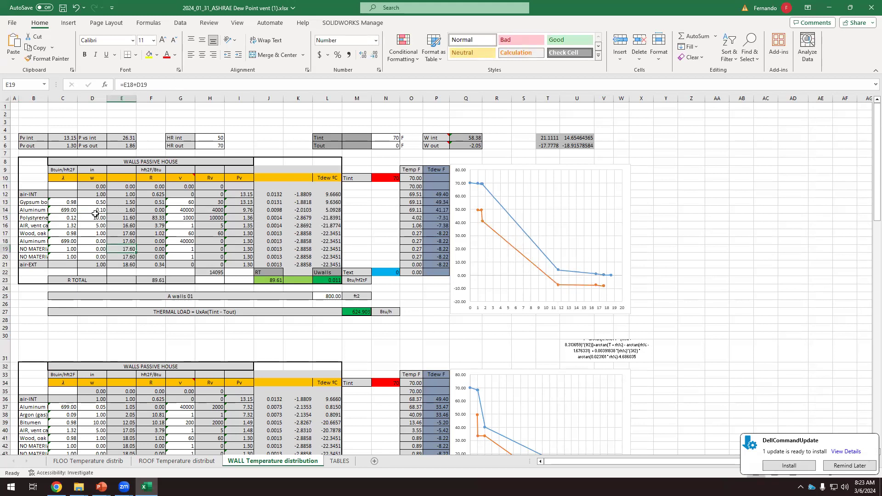
Take the aluminum layer in front of the polystyrene out again by setting D14 to 0
{"action": "left_click", "coordinate": [95, 211]}
{"action": "type", "text": "0"}
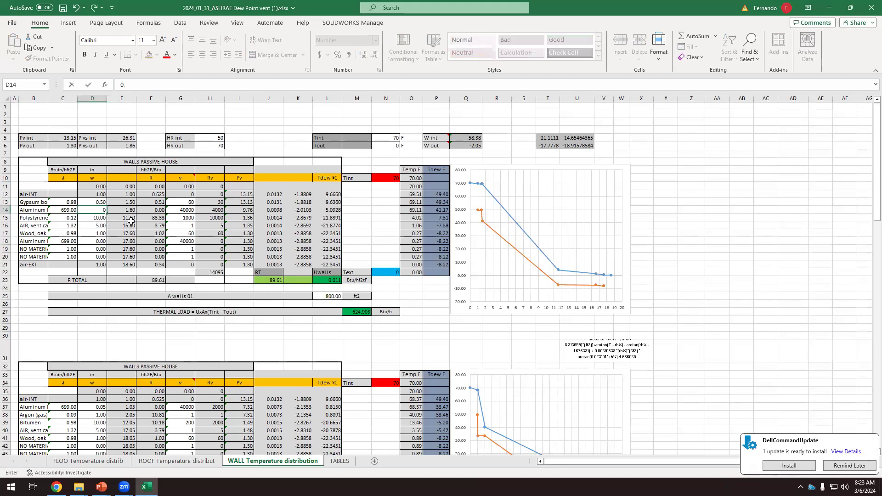
{"action": "left_click", "coordinate": [207, 217]}
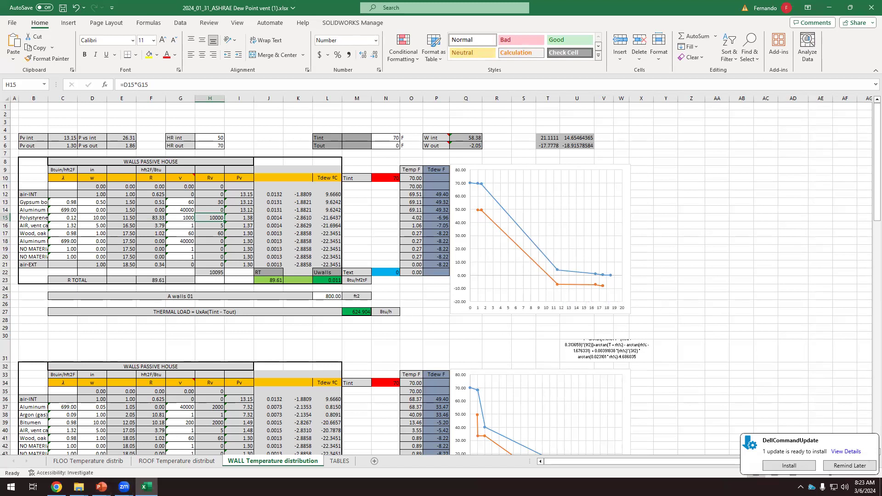
Switch to the CGesen Classwork-1 presentation in PowerPoint and open the "Conclusion of R values" slide
{"action": "mouse_move", "coordinate": [101, 487]}
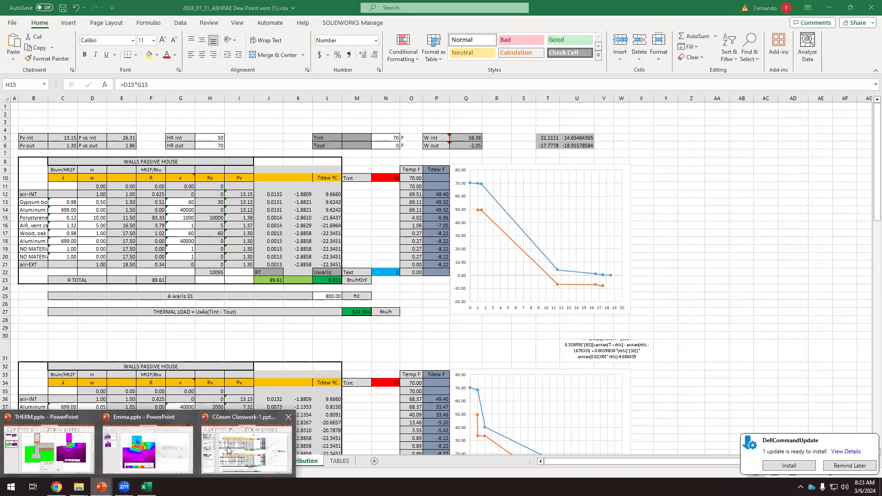
{"action": "left_click", "coordinate": [251, 413]}
{"action": "scroll", "coordinate": [120, 179], "scroll_direction": "down", "scroll_amount": 3}
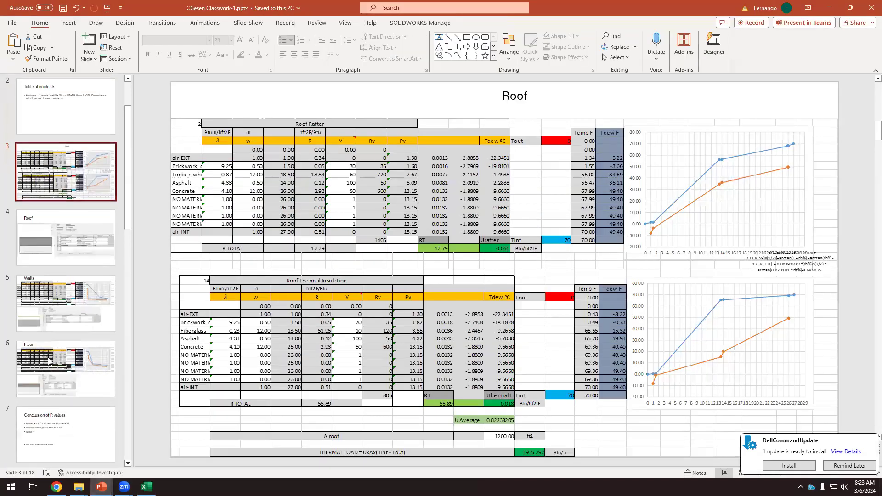
{"action": "left_click", "coordinate": [66, 321]}
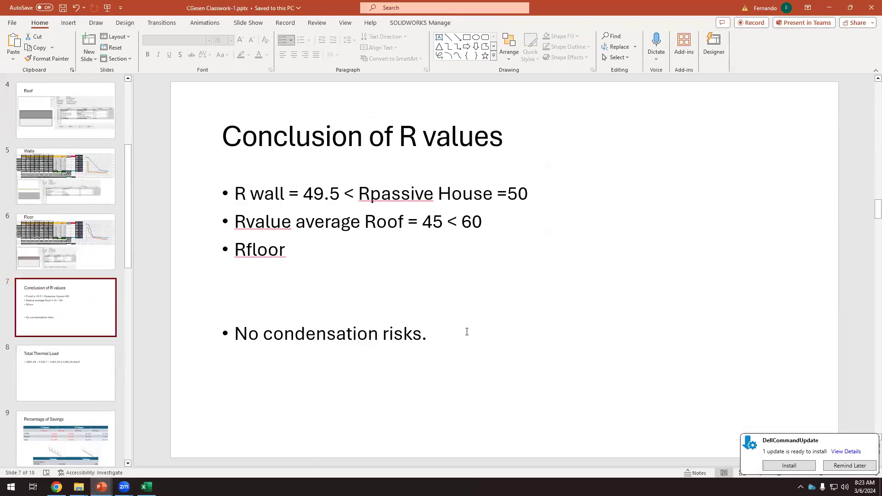
Add the bullet "Vapor retarder in the internal face of thermal insulation." below "No condensation risks."
{"action": "left_click", "coordinate": [428, 335]}
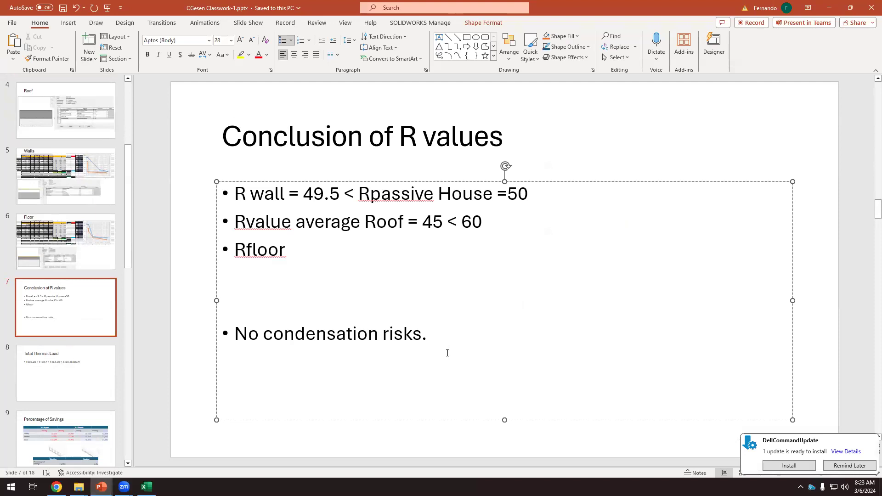
{"action": "key", "text": "Return"}
{"action": "type", "text": "Vapor"}
{"action": "type", "text": "ta"}
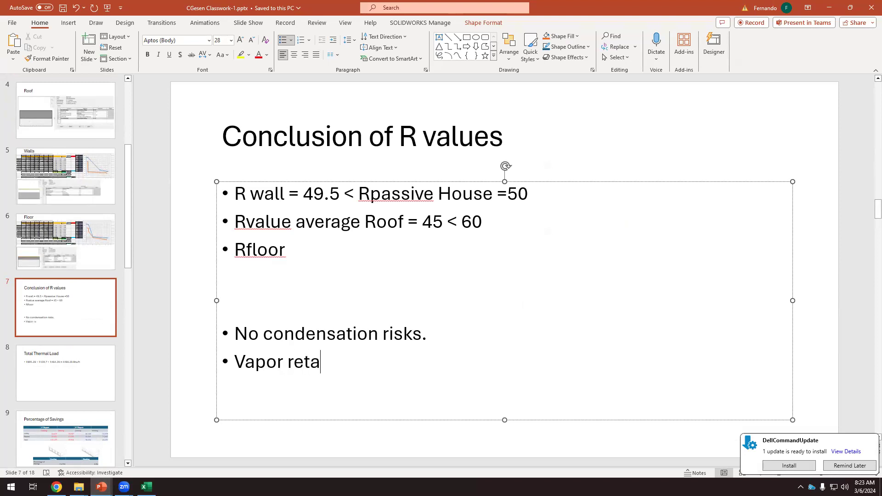
{"action": "type", "text": "rder in the i"}
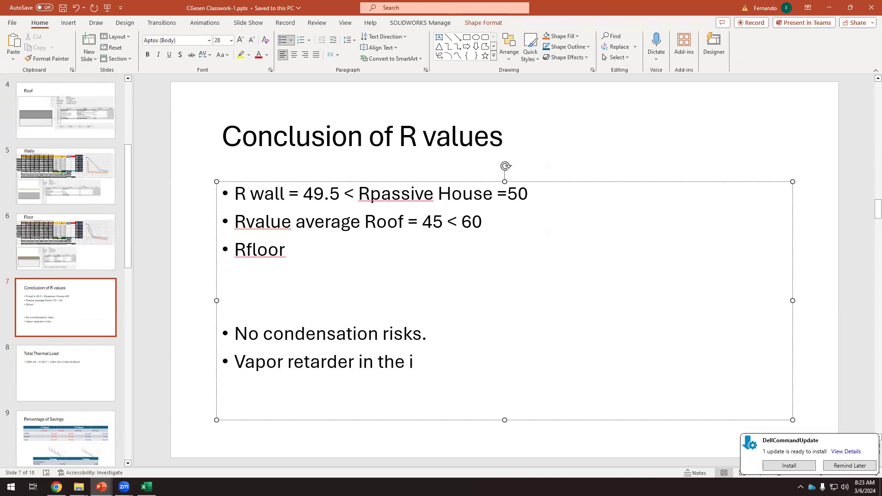
{"action": "type", "text": "nternal face of thermal insula"}
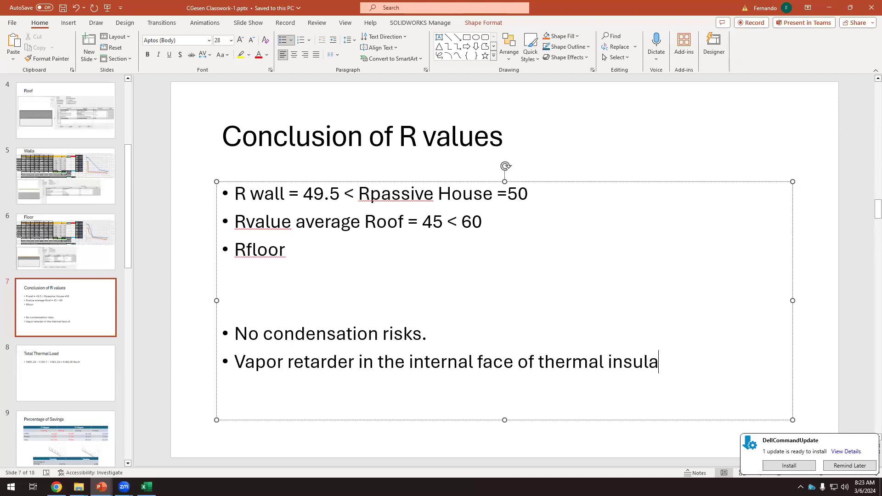
{"action": "type", "text": "tion."}
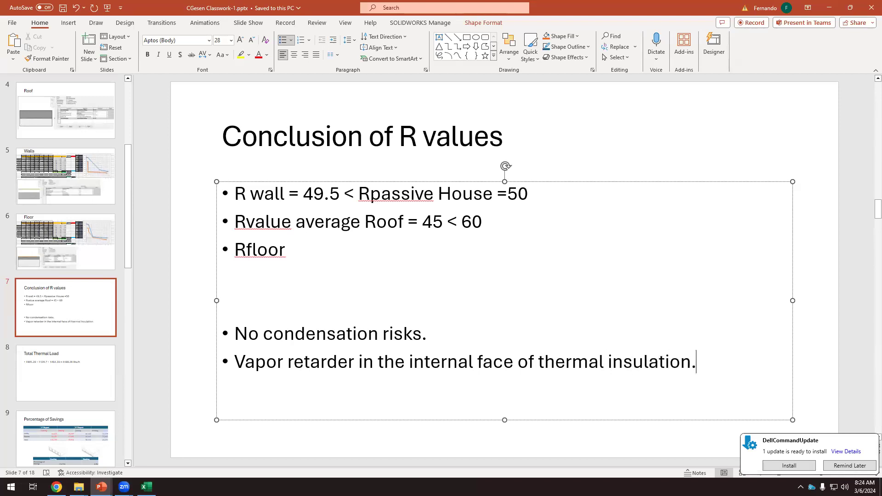